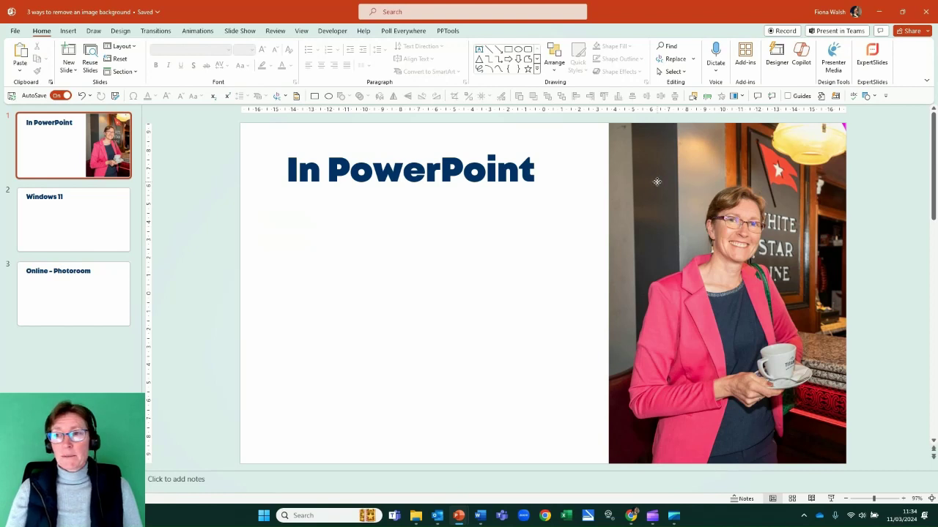
- Select the portrait and run Remove Background from Picture Format so the background shows magenta
left_click(657, 182)
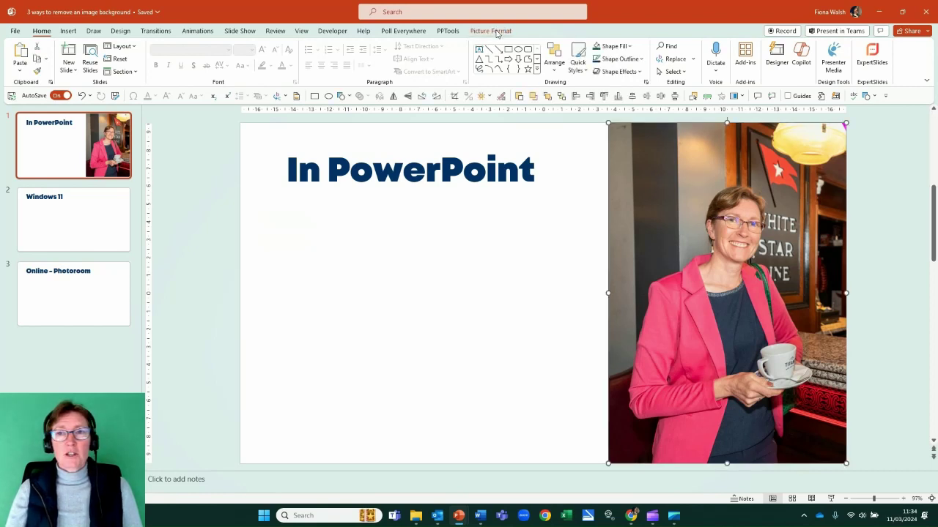
left_click(496, 32)
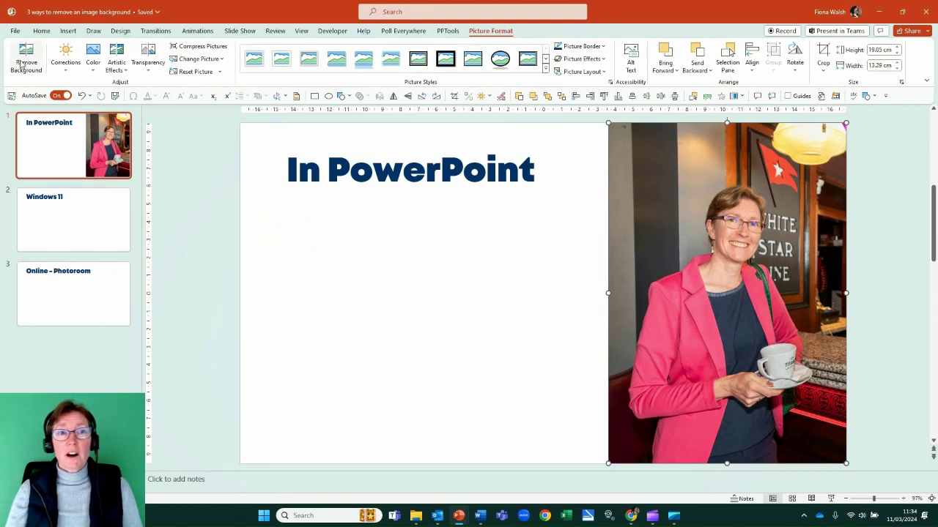
left_click(23, 64)
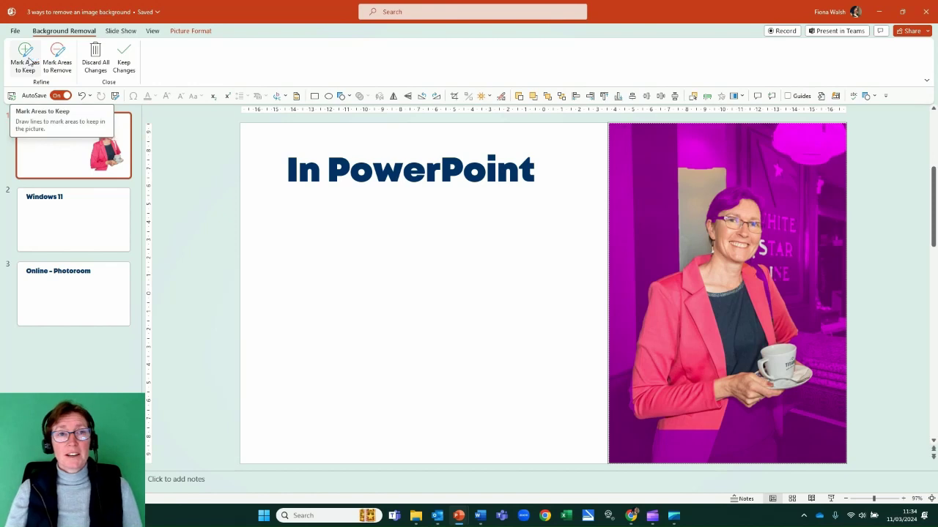
- Mark the hair top, right shoulder, shirt, neckline, left jacket edge and bag strap as areas to keep
left_click(27, 62)
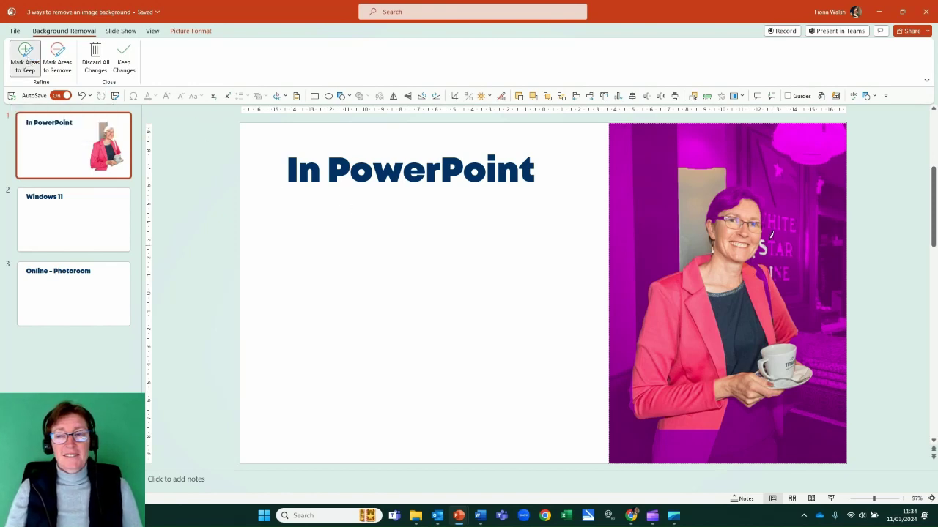
left_click_drag(740, 194, 712, 216)
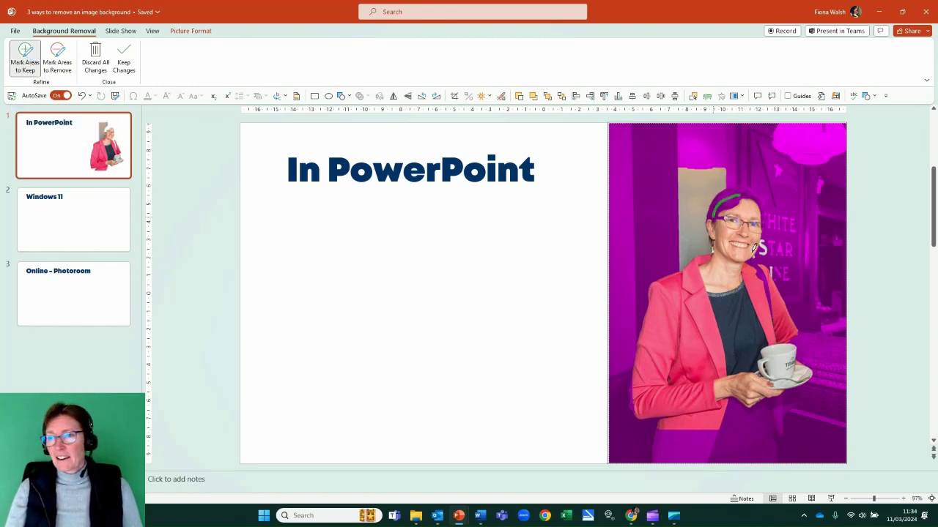
left_click_drag(755, 265, 771, 309)
left_click_drag(701, 424, 688, 455)
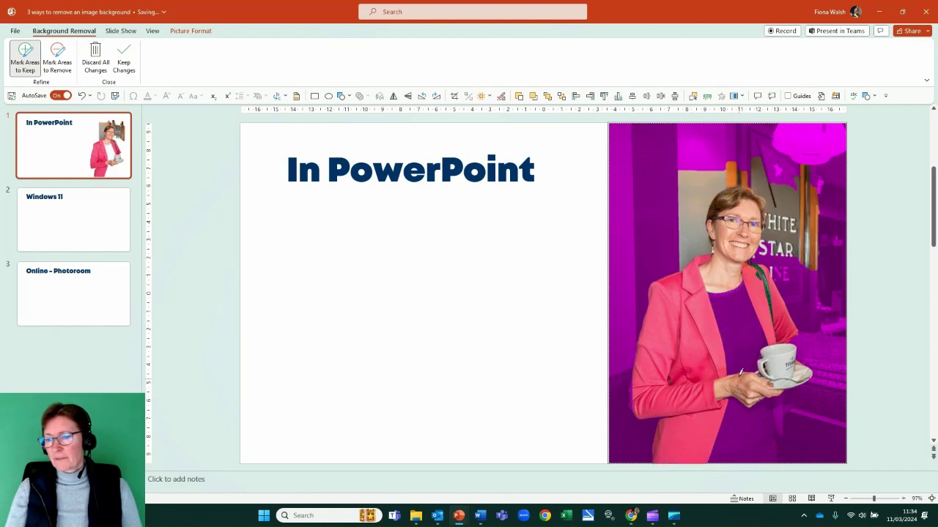
mouse_move(734, 297)
left_mouse_down()
mouse_move(757, 403)
mouse_move(756, 457)
left_mouse_up()
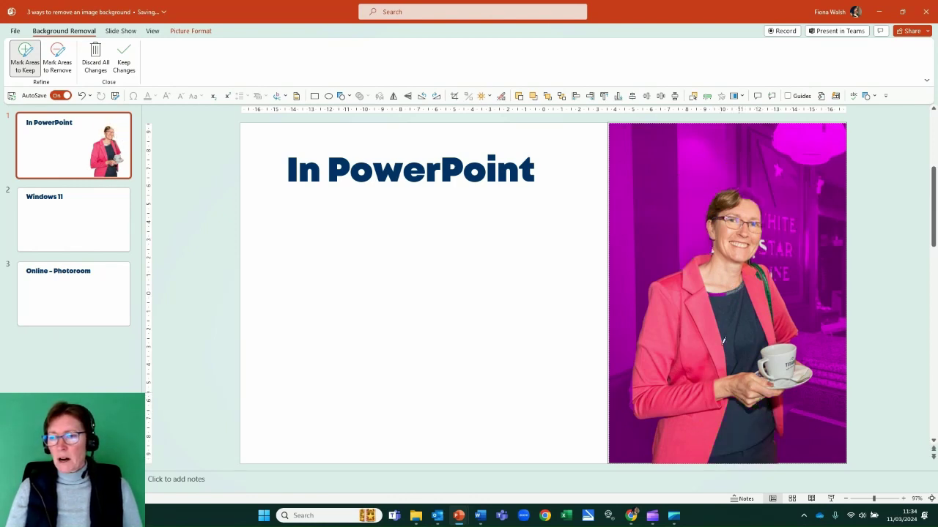
left_click_drag(709, 289, 730, 286)
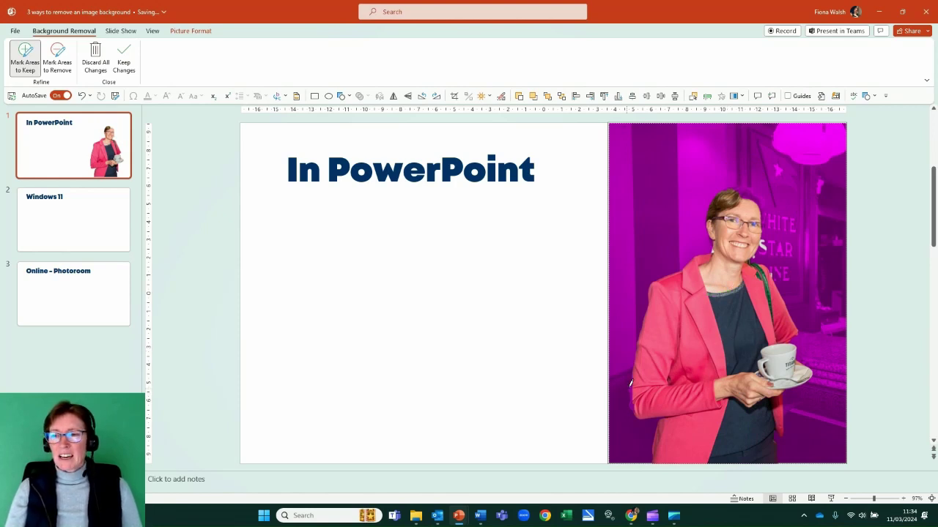
left_click_drag(630, 387, 632, 405)
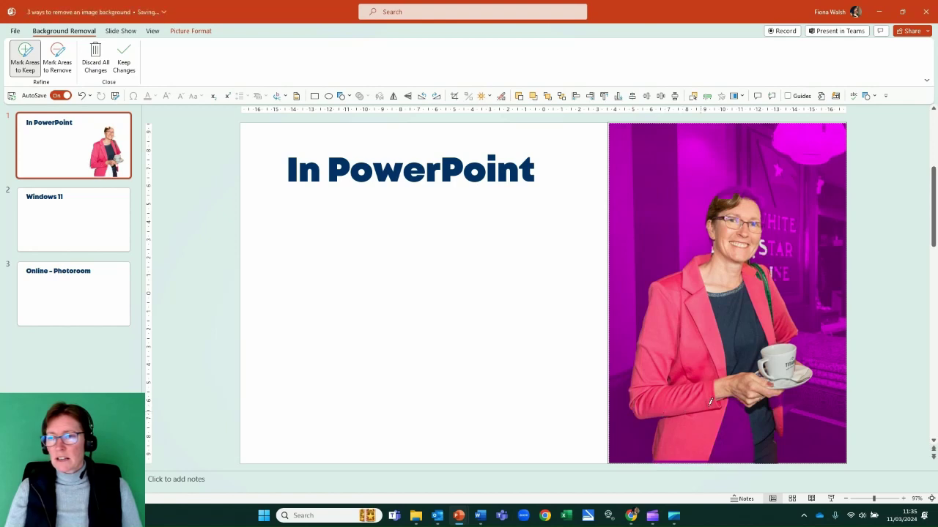
left_click_drag(733, 390, 737, 449)
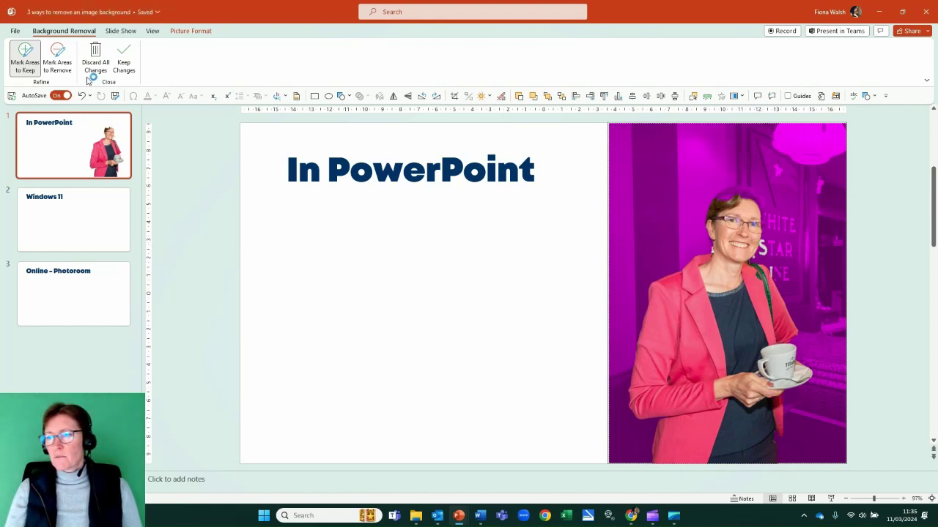
- Add keep strokes near the coffee cup and on the hair, then keep the background removal changes
left_click(63, 58)
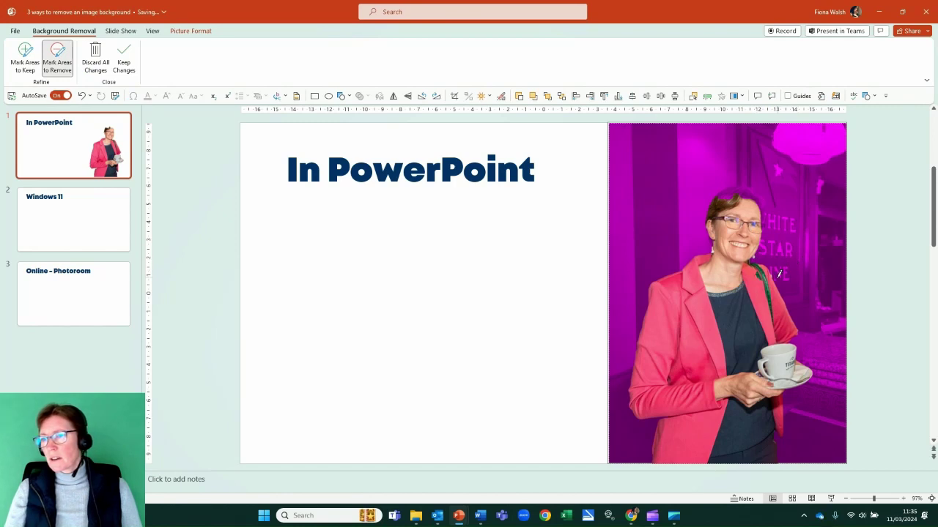
left_click(28, 62)
left_click_drag(795, 331, 800, 382)
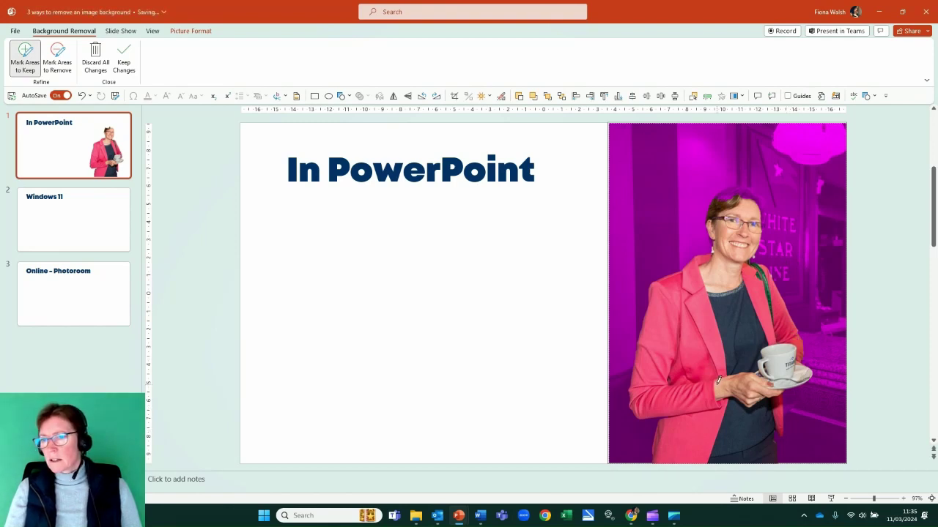
mouse_move(735, 189)
left_mouse_down()
mouse_move(721, 198)
mouse_move(739, 189)
mouse_move(762, 196)
left_mouse_up()
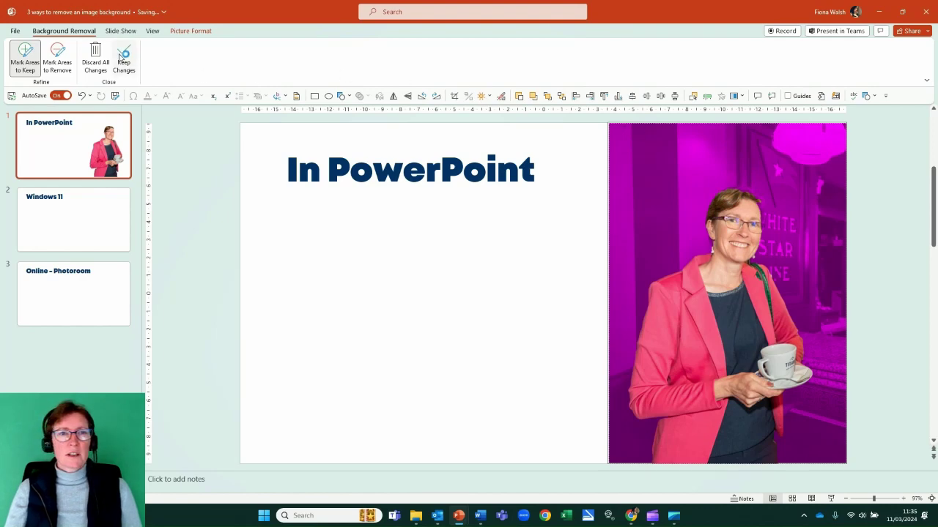
left_click(123, 58)
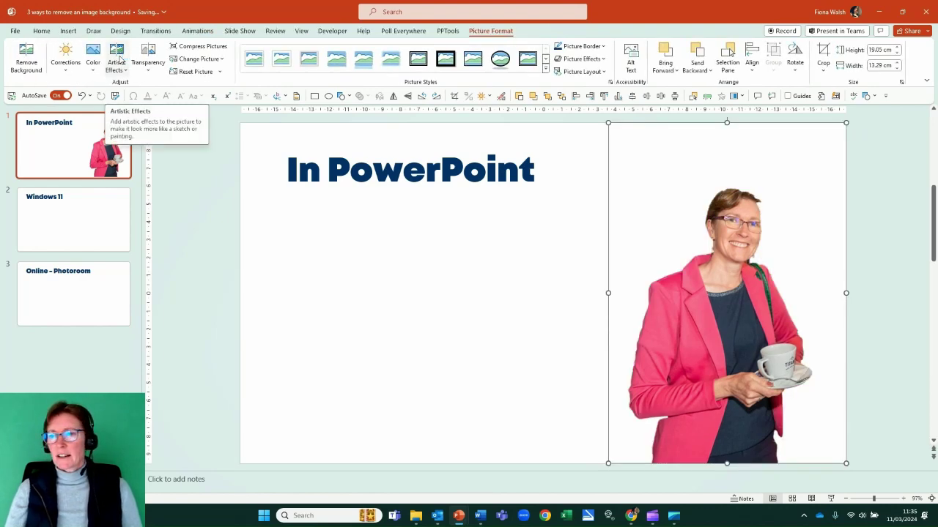
- Reopen background removal, mark the outer hair edges to keep, and keep the changes
left_click(25, 59)
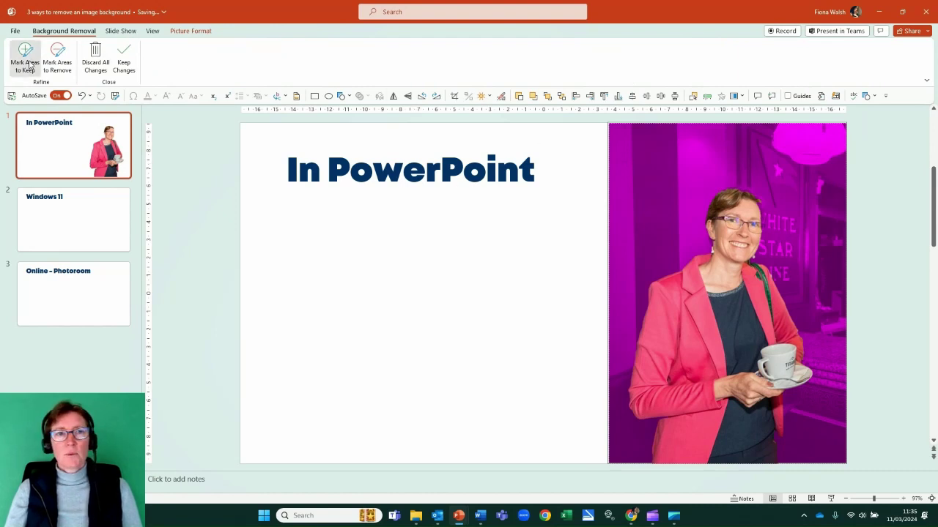
left_click(30, 66)
left_click_drag(740, 192, 751, 190)
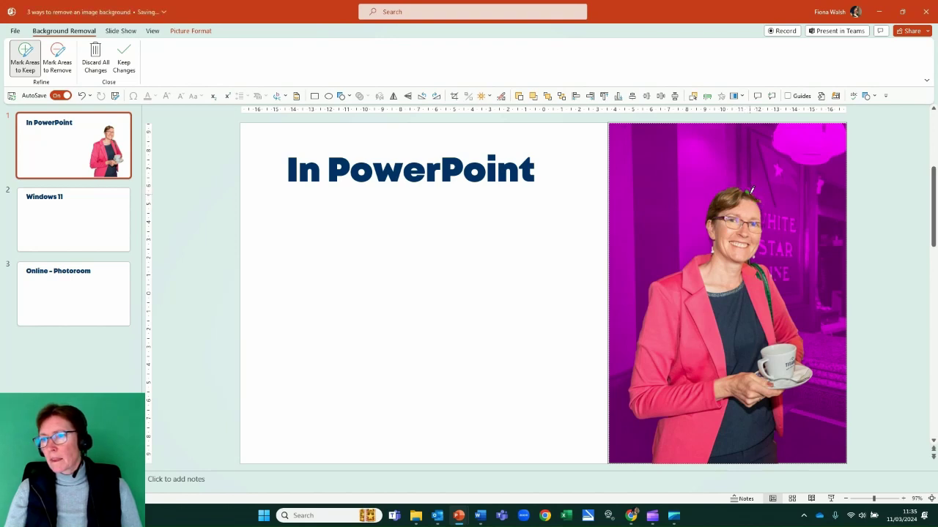
left_click_drag(750, 190, 757, 197)
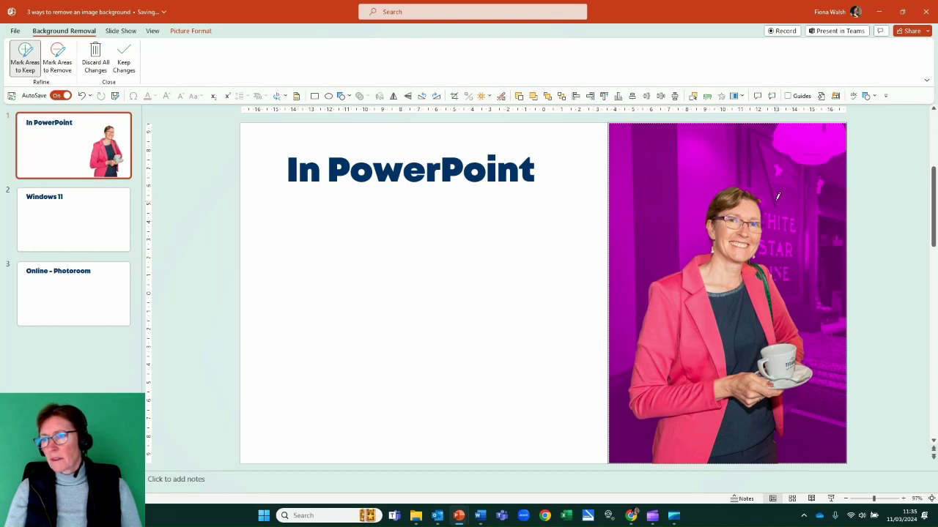
left_click_drag(759, 200, 763, 214)
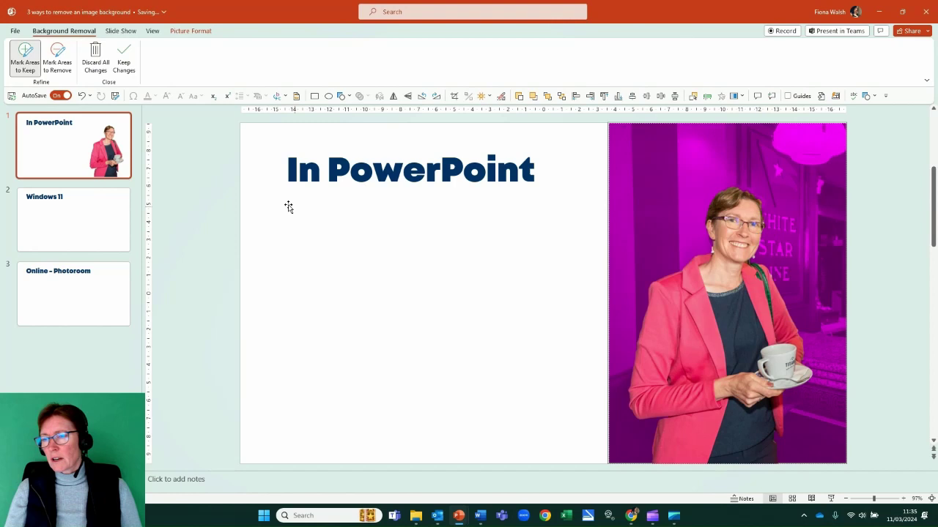
left_click(123, 63)
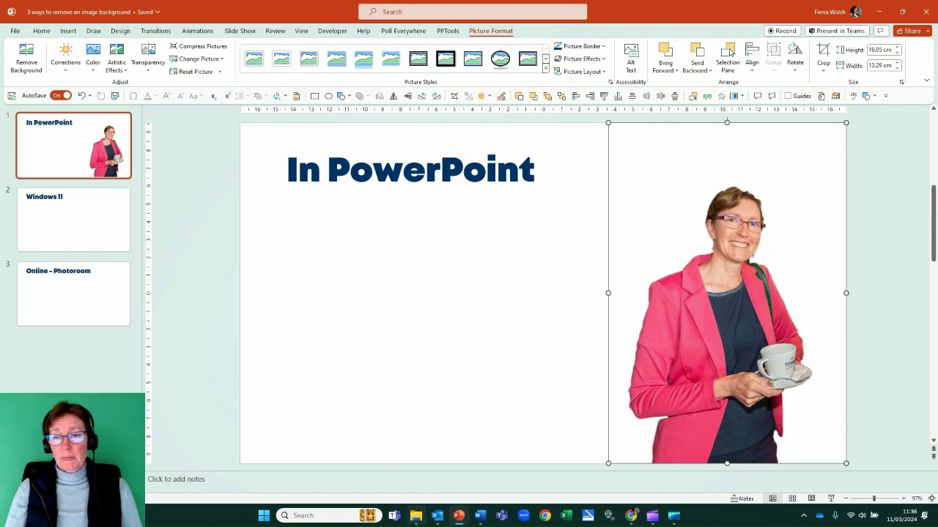
- Open the portrait in the Photos image editor using Edit image
mouse_move(416, 523)
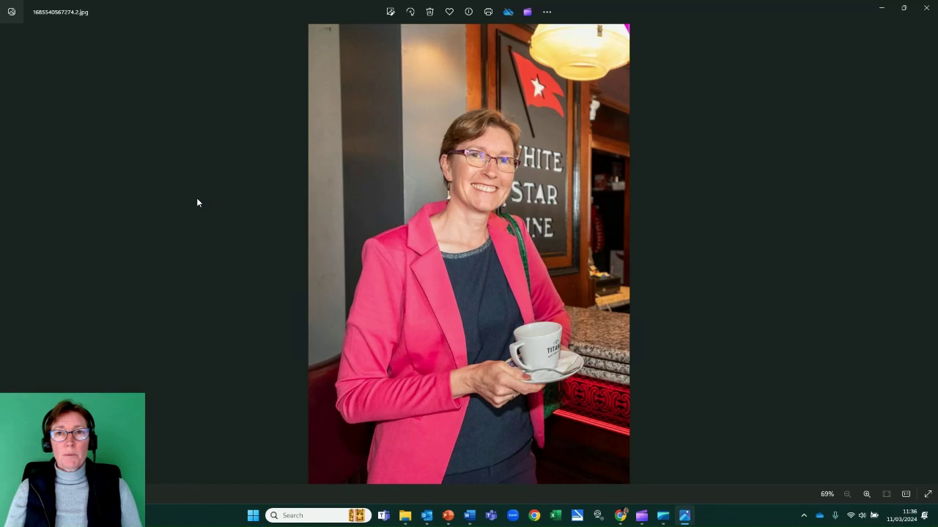
left_click(391, 12)
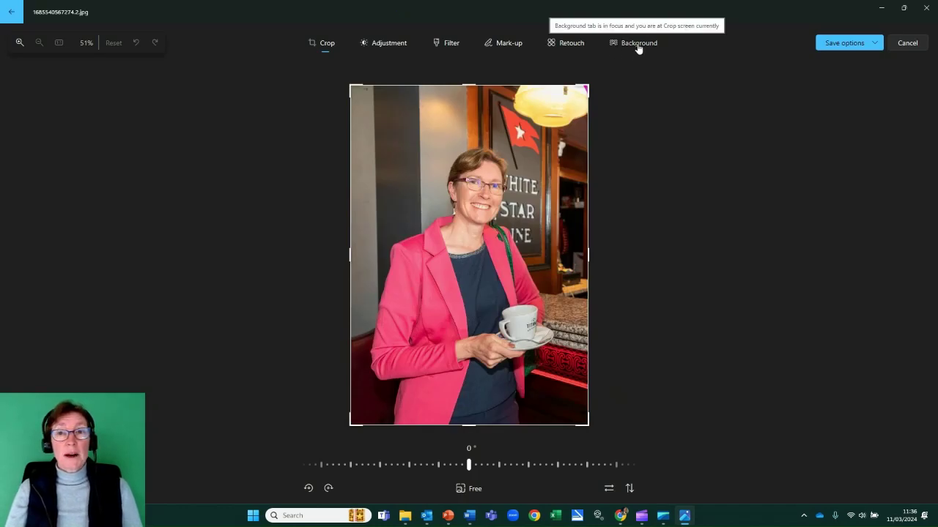
- Remove the portrait's background with the Background tab's Remove option, leaving the woman on transparency
left_click(638, 45)
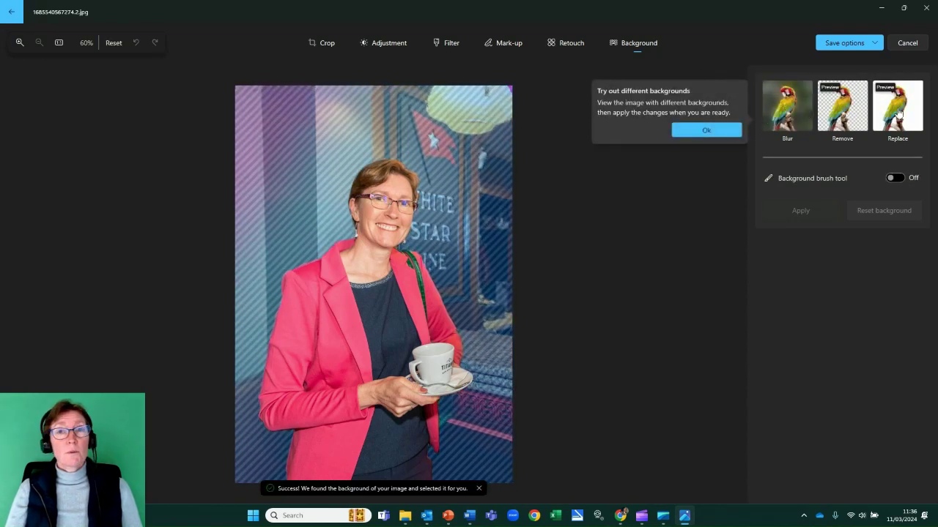
left_click(844, 115)
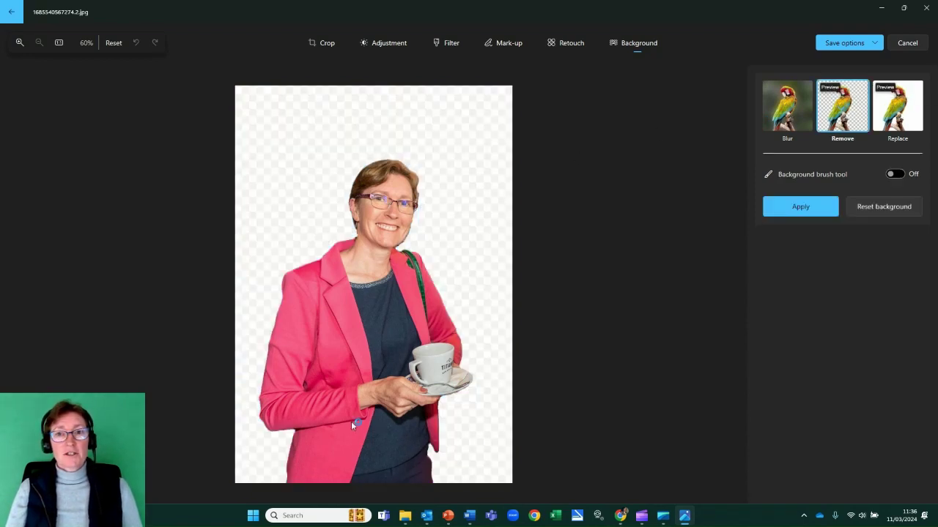
left_click(875, 43)
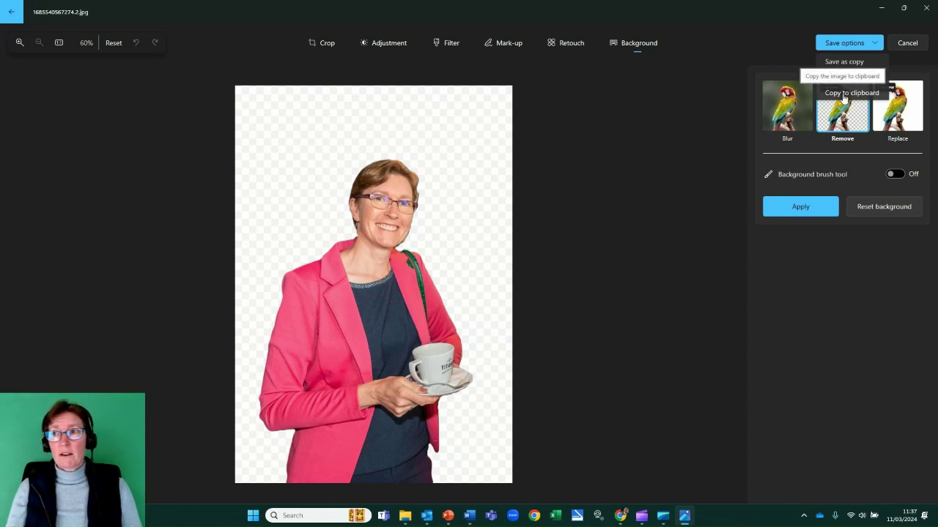
- Save the background-free portrait as a copy of the original, confirming the background edit
left_click(862, 63)
left_click(405, 290)
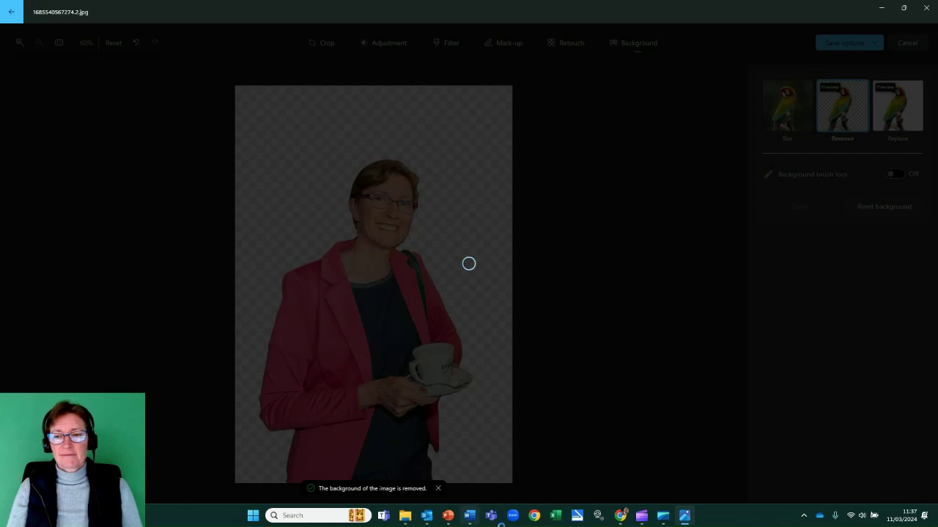
mouse_move(448, 516)
left_click(396, 460)
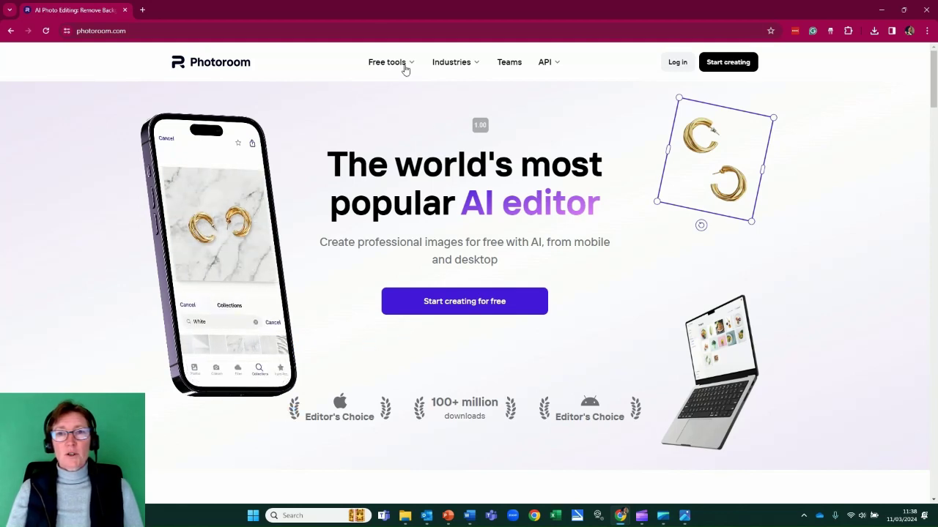
- Open Remove Background from Photoroom's Free tools menu
mouse_move(389, 69)
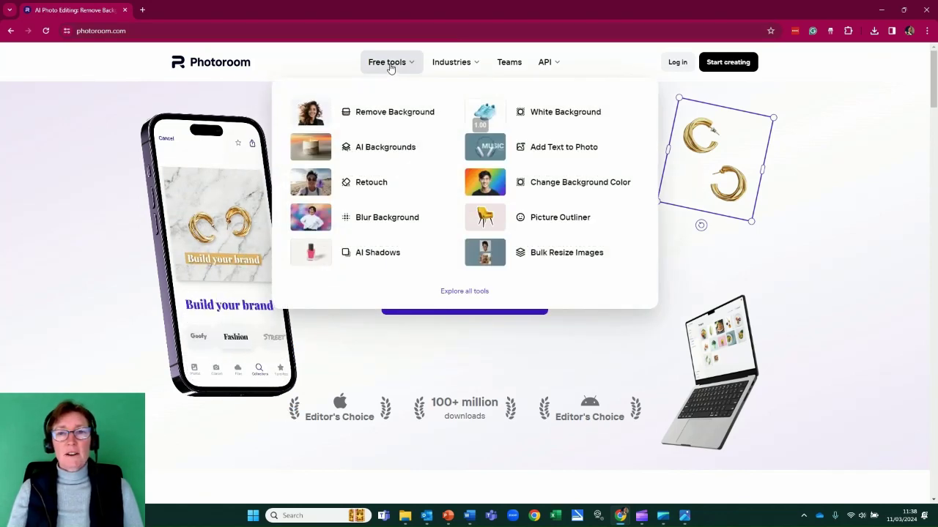
left_click(382, 114)
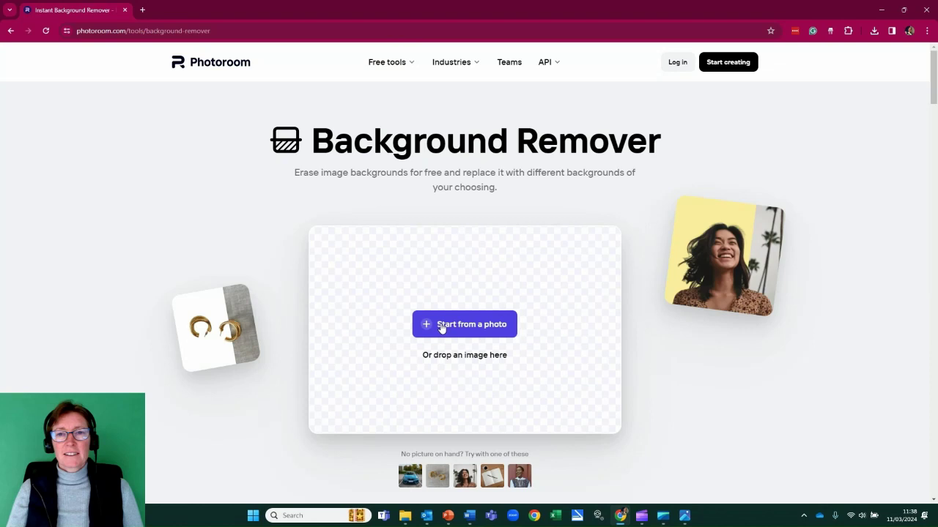
- Upload the portrait to Photoroom and keep the transparent background after previewing pink
left_click(440, 327)
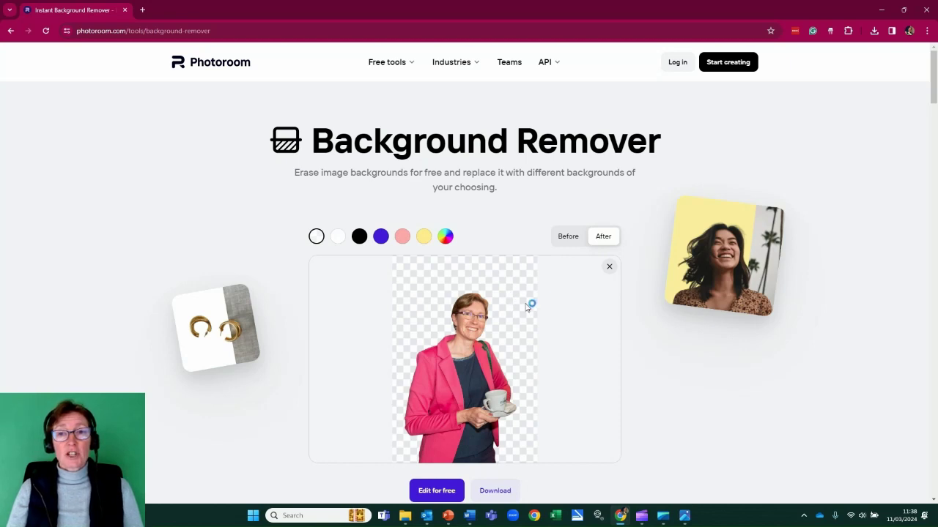
left_click(400, 239)
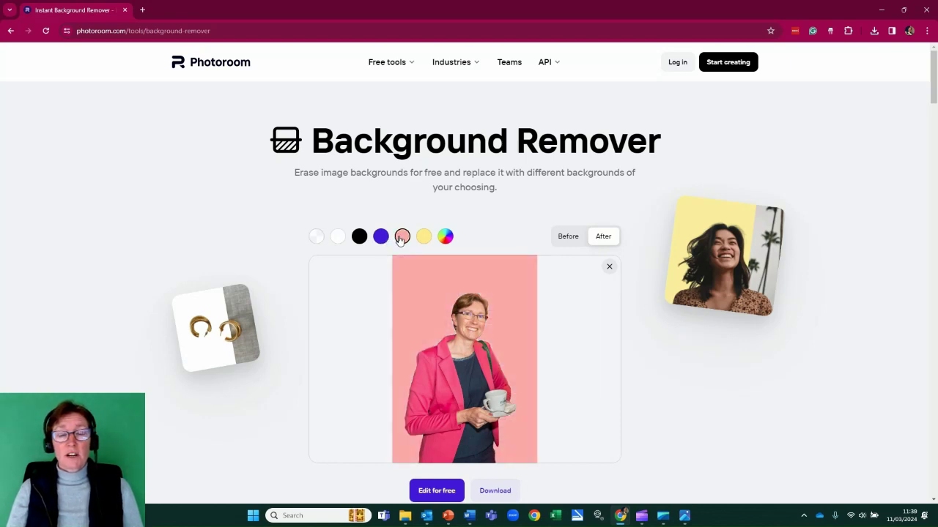
left_click(316, 238)
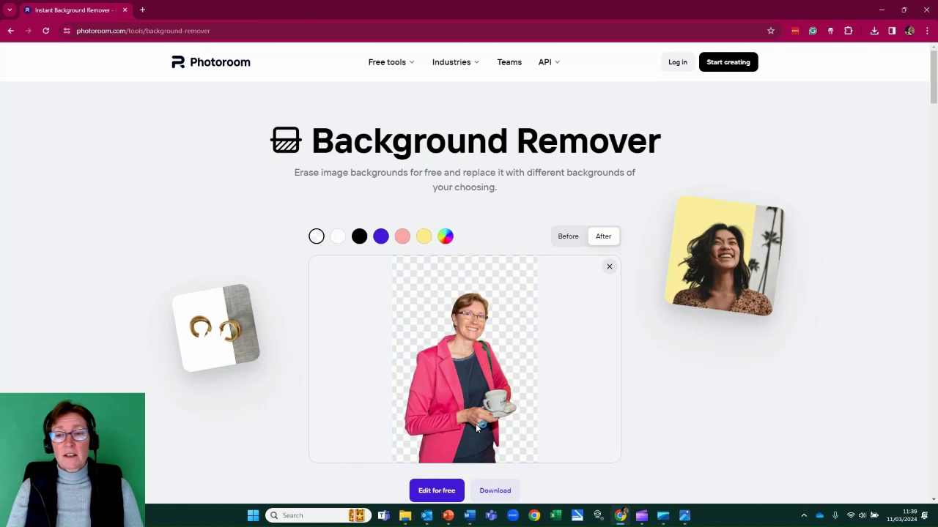
- Download the cut-out at Standard resolution and save the PNG to the desktop
left_click(493, 495)
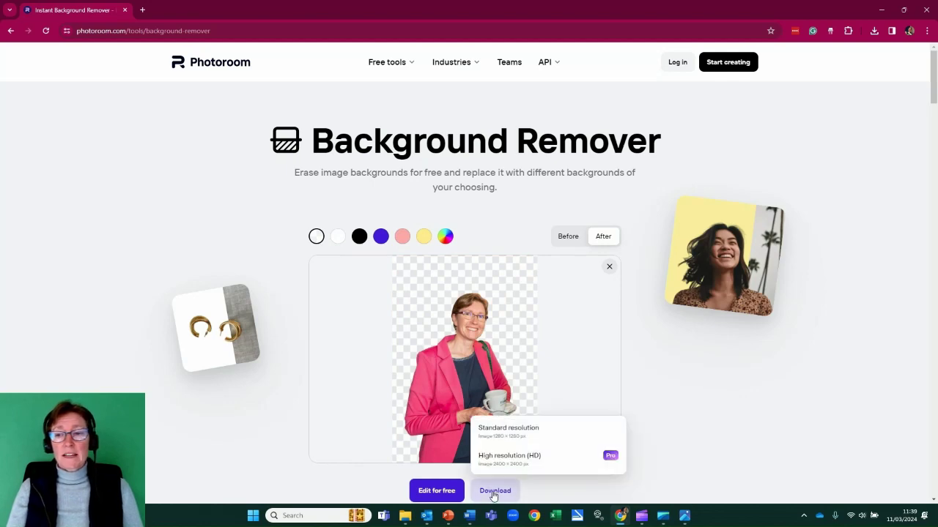
left_click(504, 428)
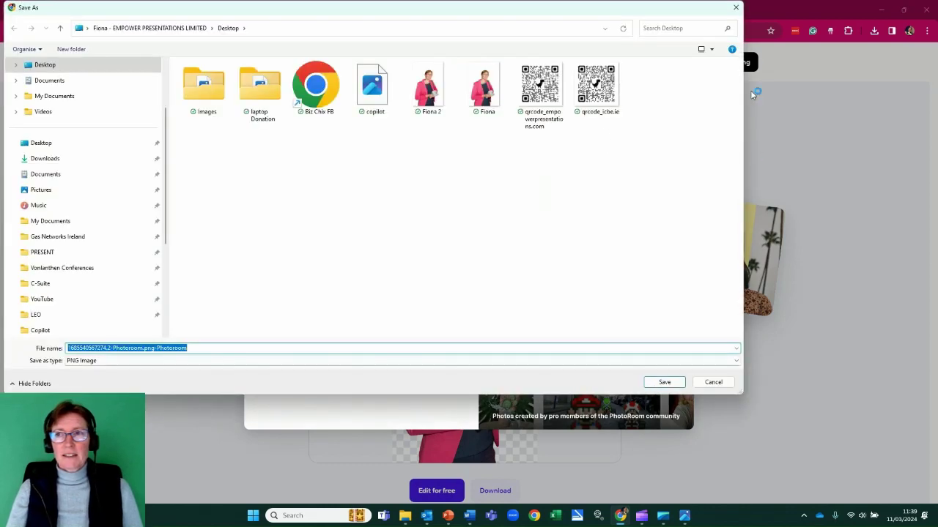
left_click(62, 156)
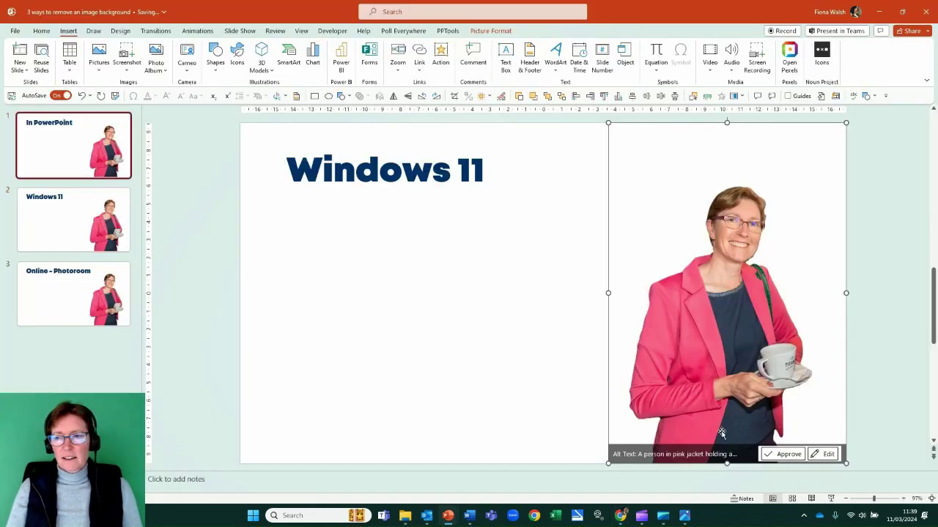
left_click(103, 211)
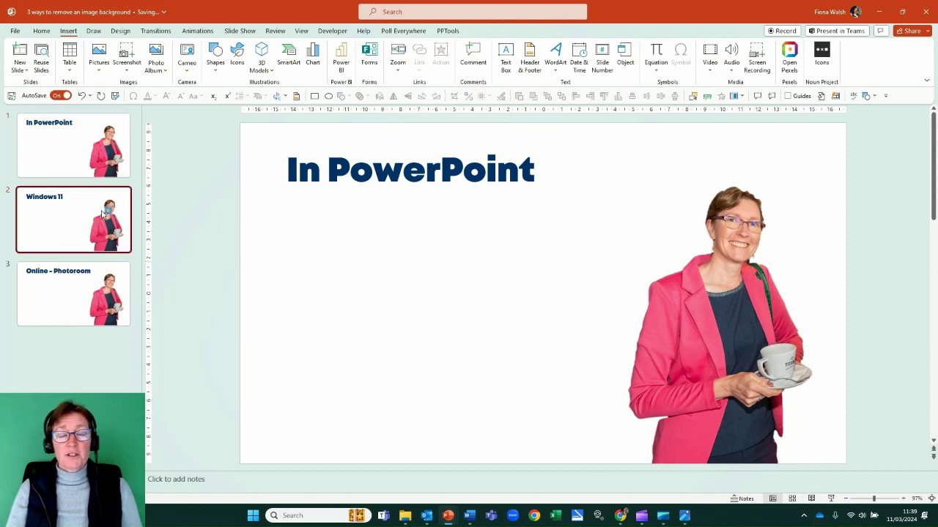
left_click(115, 295)
left_click(114, 132)
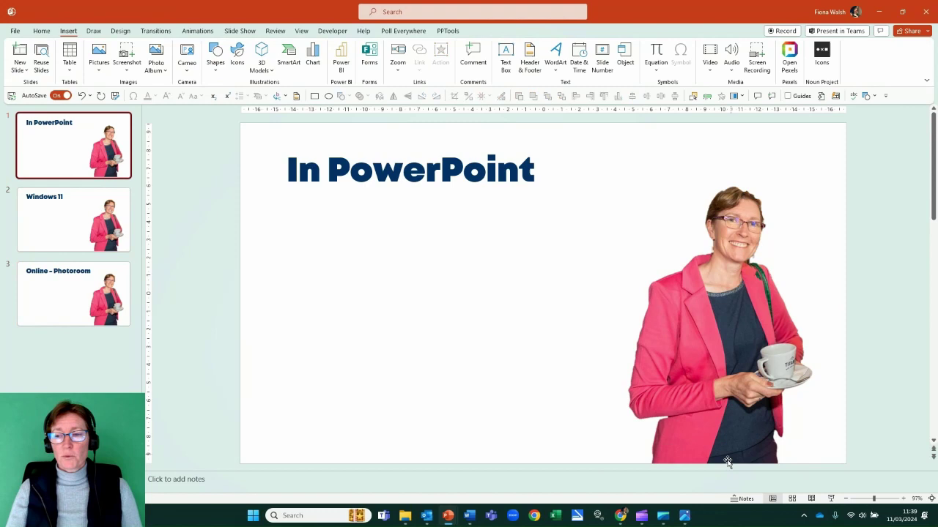